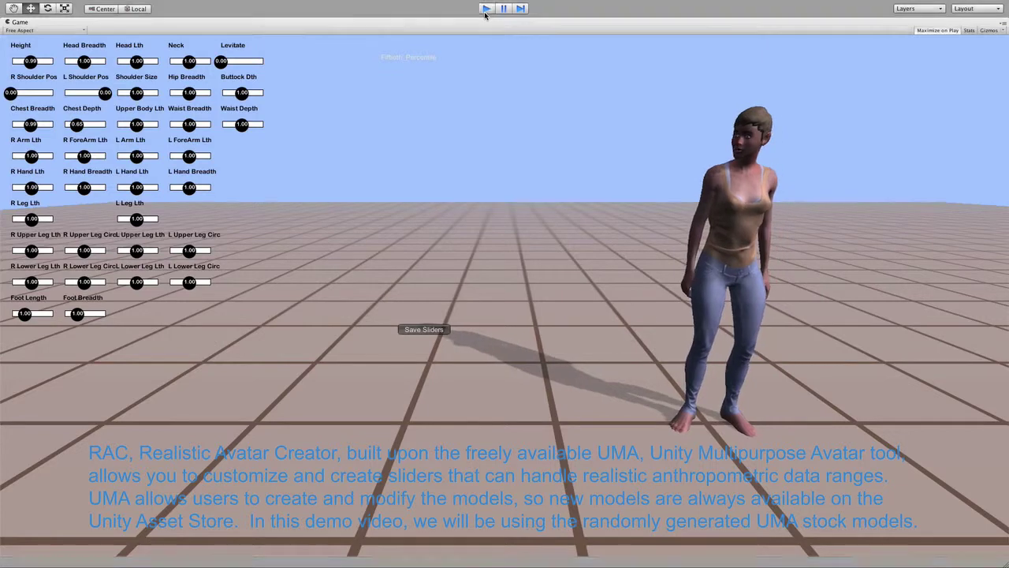
Step: Rerun the scene to preview randomly generated avatars, try the Height slider on one, and stop the scene
click(485, 9)
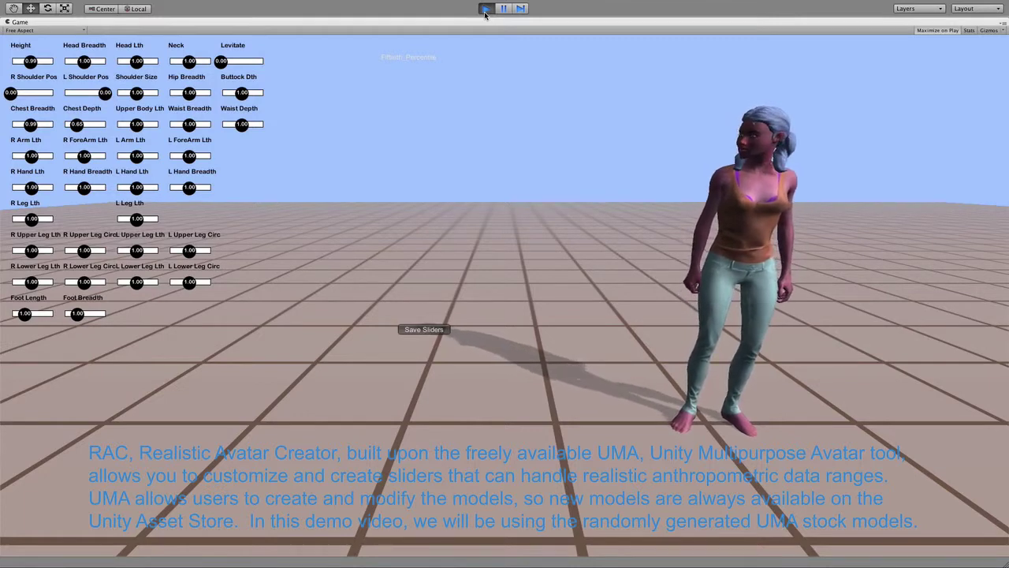
click(484, 9)
click(485, 10)
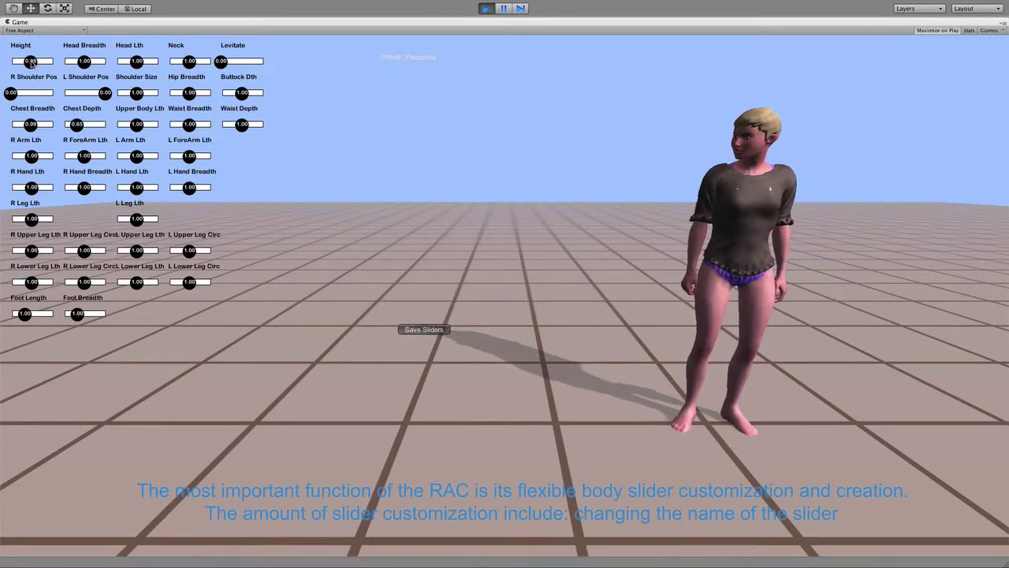
mouse_move(30, 65)
mouse_down()
mouse_move(46, 65)
mouse_move(30, 66)
mouse_up()
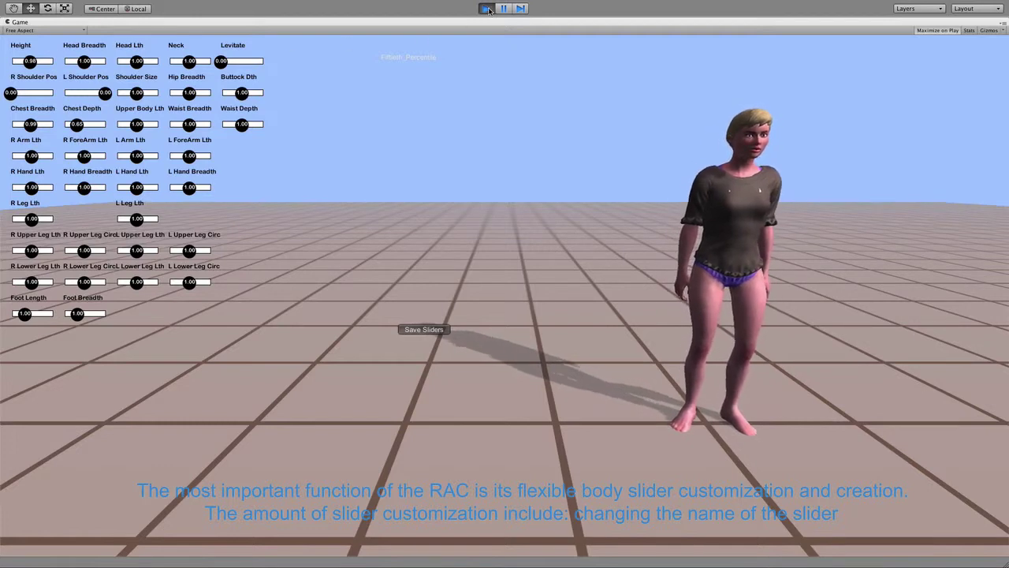
click(487, 9)
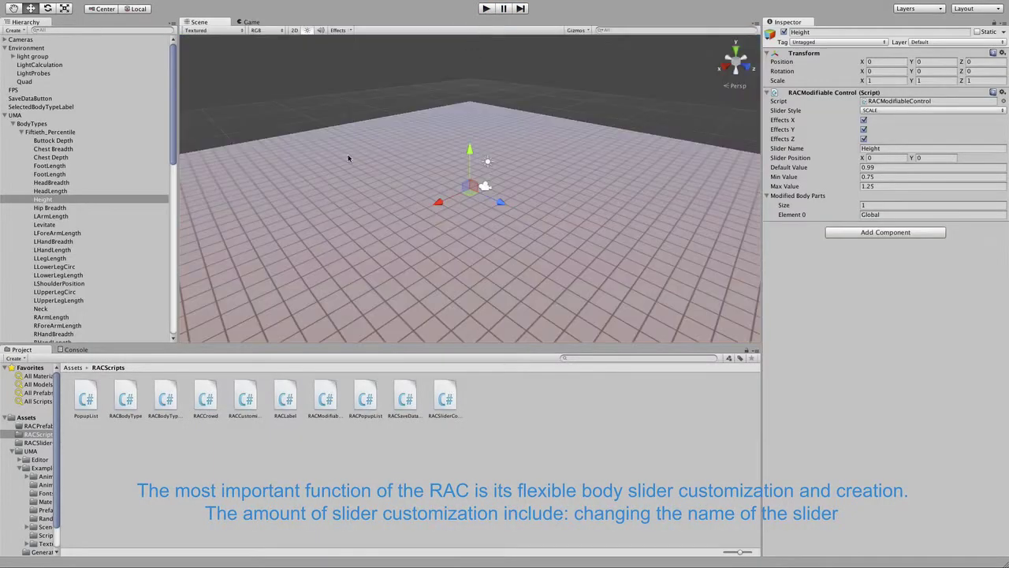
Step: Change the Slider Name of the Height control under Fiftieth_Percentile to Size
click(122, 201)
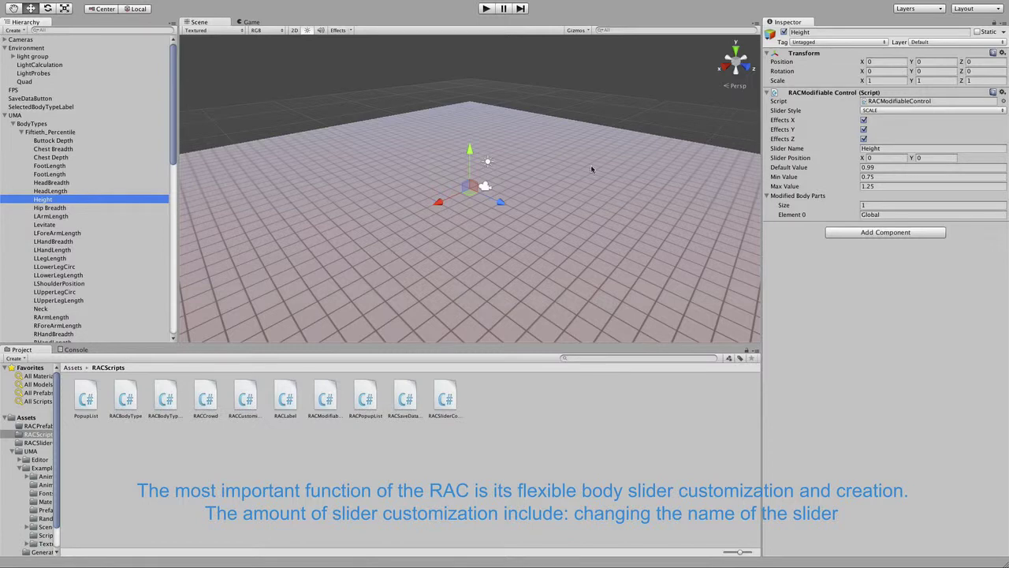
click(803, 149)
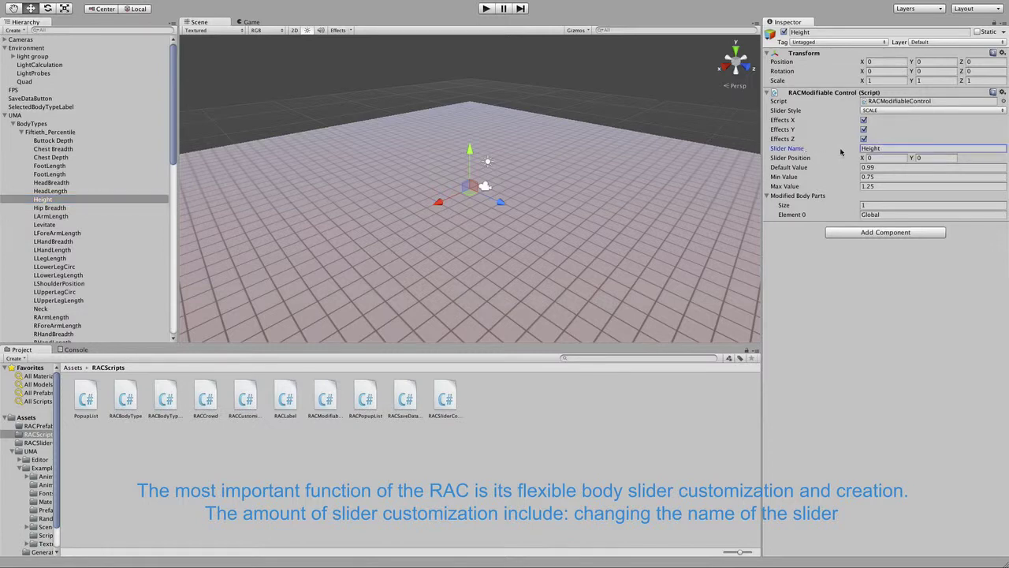
double_click(867, 148)
text(Sl)
Step: Run the scene, test the renamed Size slider on the avatar, and stop the scene
click(485, 8)
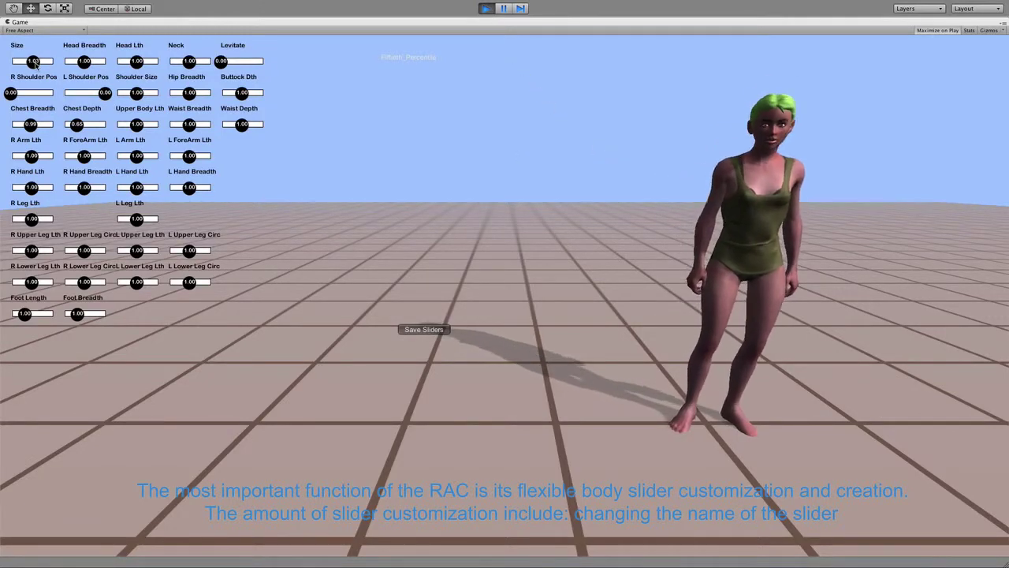
drag(30, 62, 31, 66)
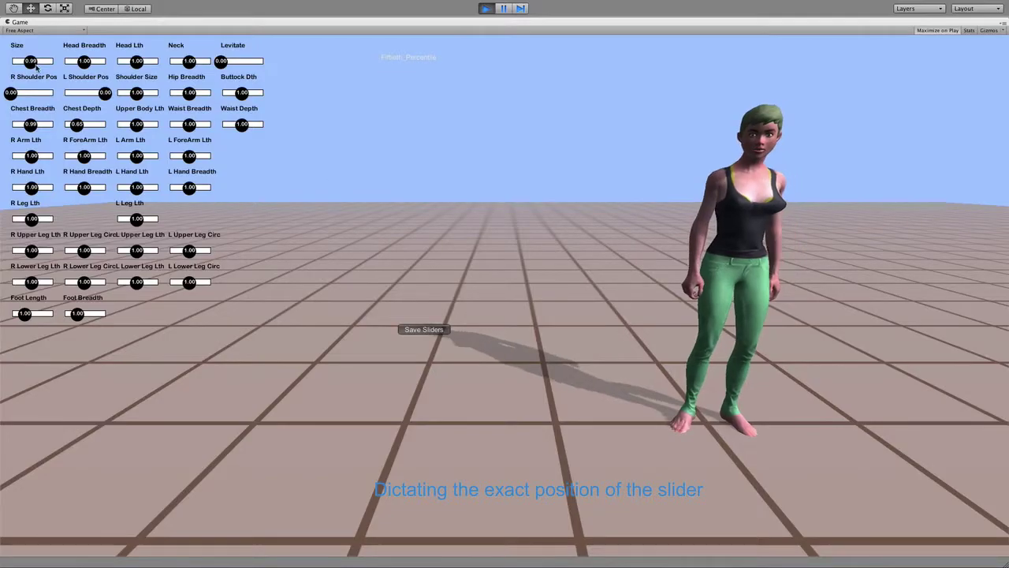
drag(31, 63, 30, 63)
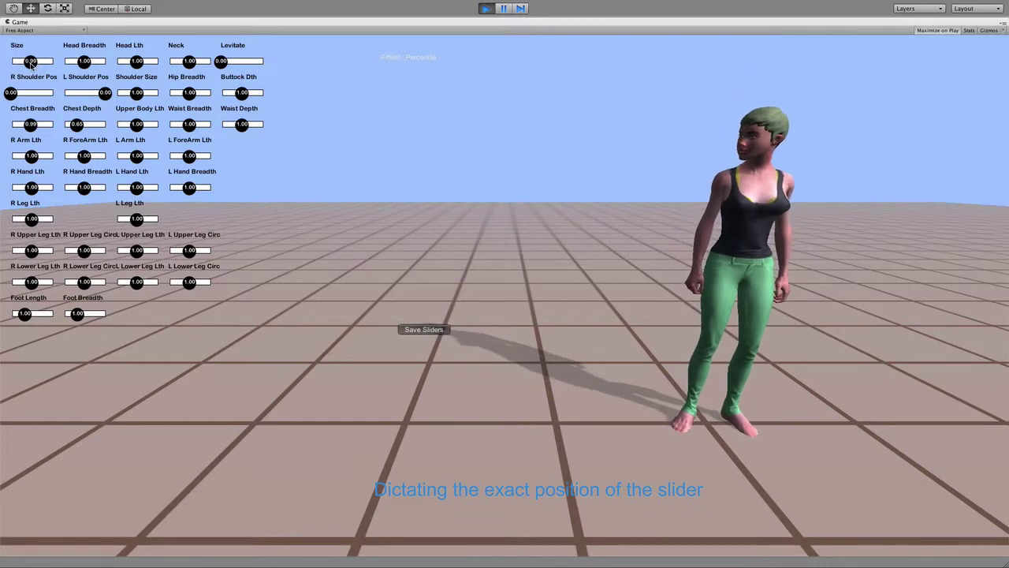
click(486, 8)
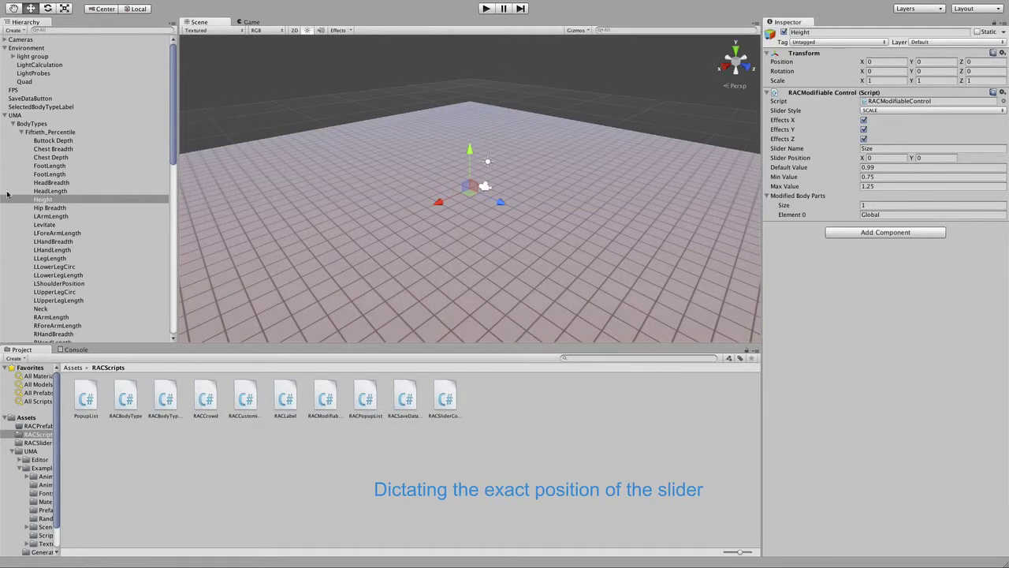
Step: Set the Height control's Slider Position X to 10, change its Y position, and test the Size slider in the running scene
click(85, 201)
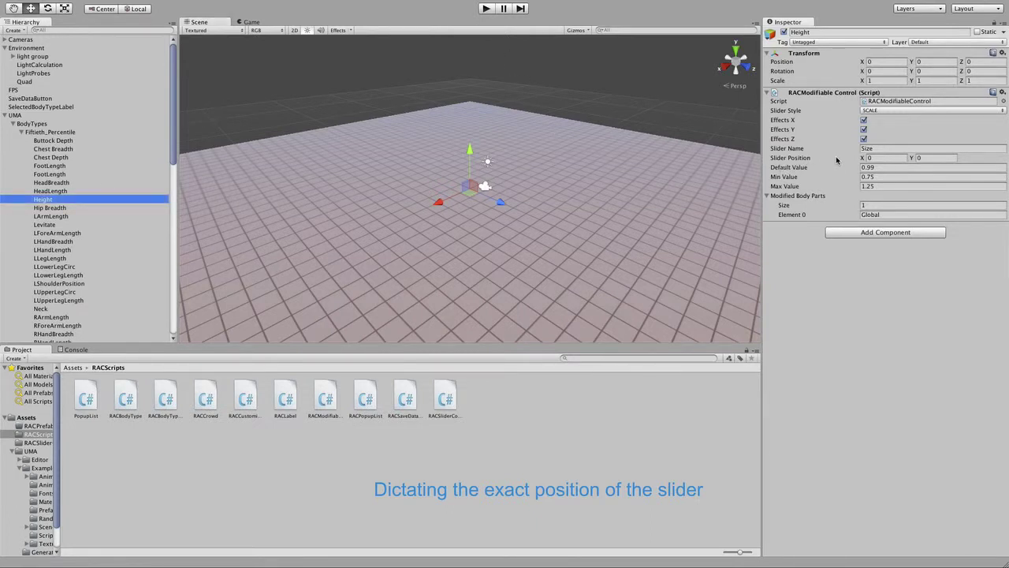
click(875, 157)
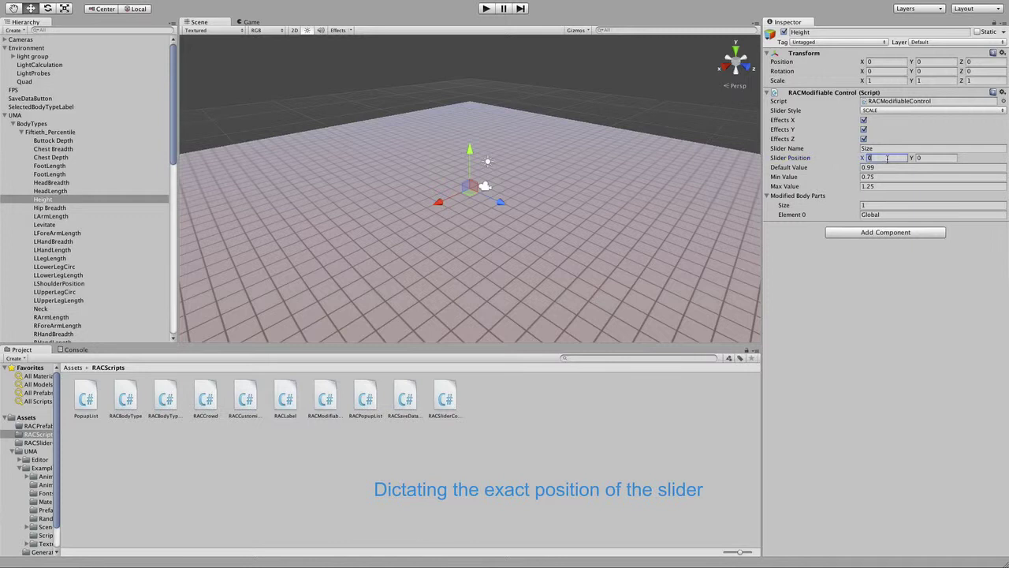
text(10)
key(Tab)
click(489, 9)
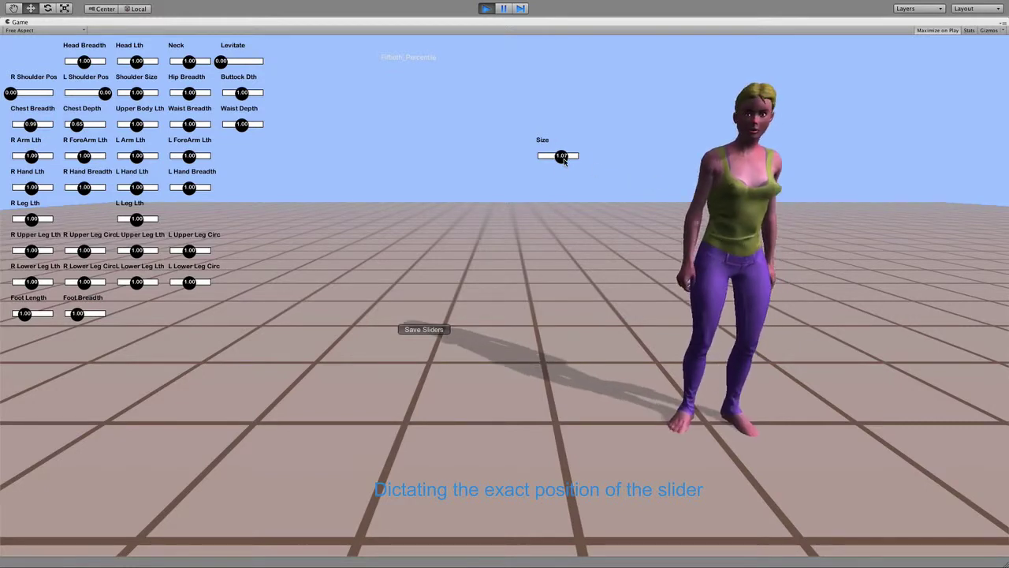
drag(557, 156, 568, 157)
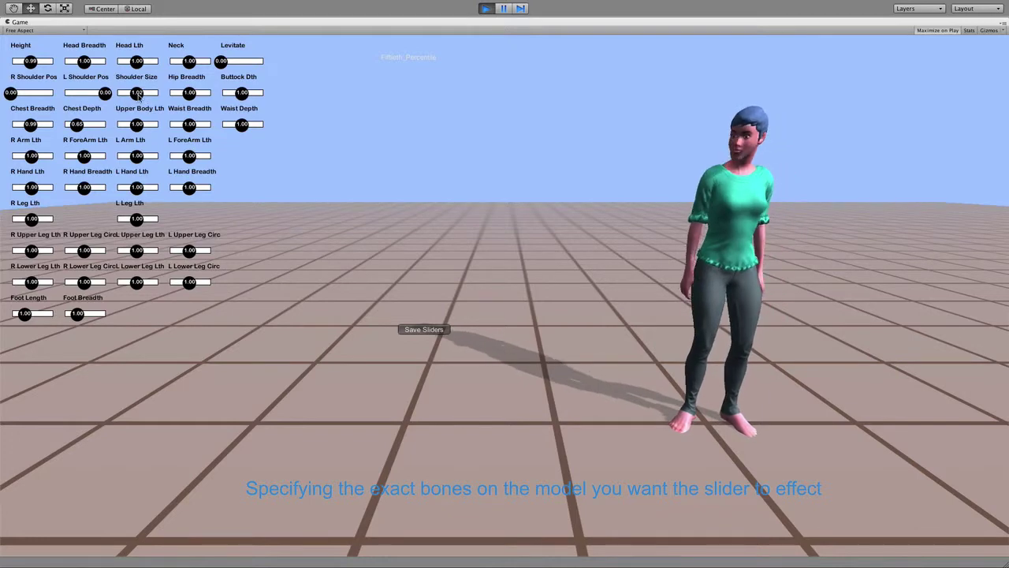
Step: Try the Shoulder Size slider on the avatar, stop the scene, and rename that slider Right Shoulder
drag(138, 95, 136, 95)
click(486, 9)
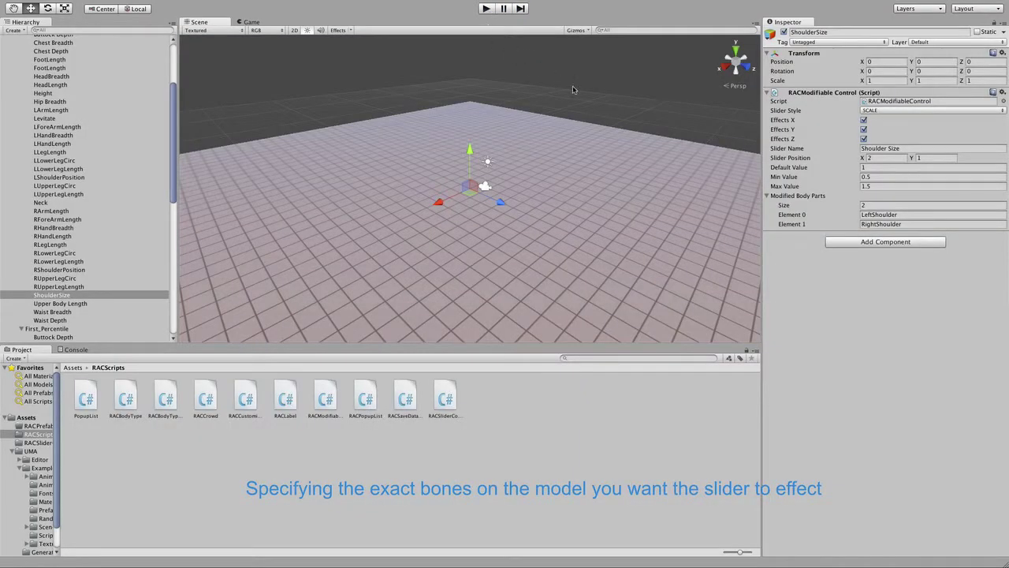
click(891, 150)
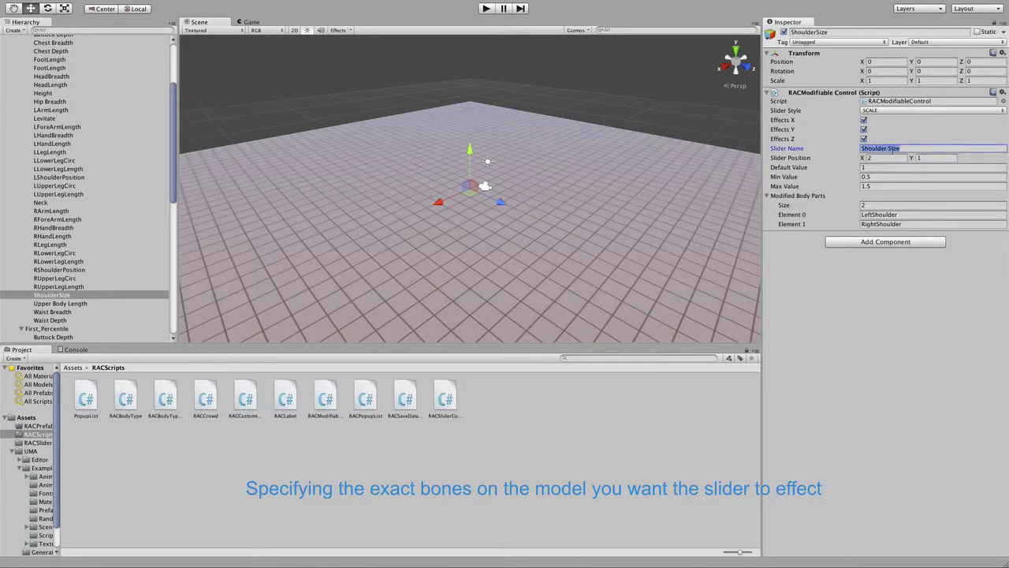
text(Right Should)
Step: Reduce the ShoulderSize control's modified body parts to one element, RightShoulder, and test the slider in the running scene
click(874, 204)
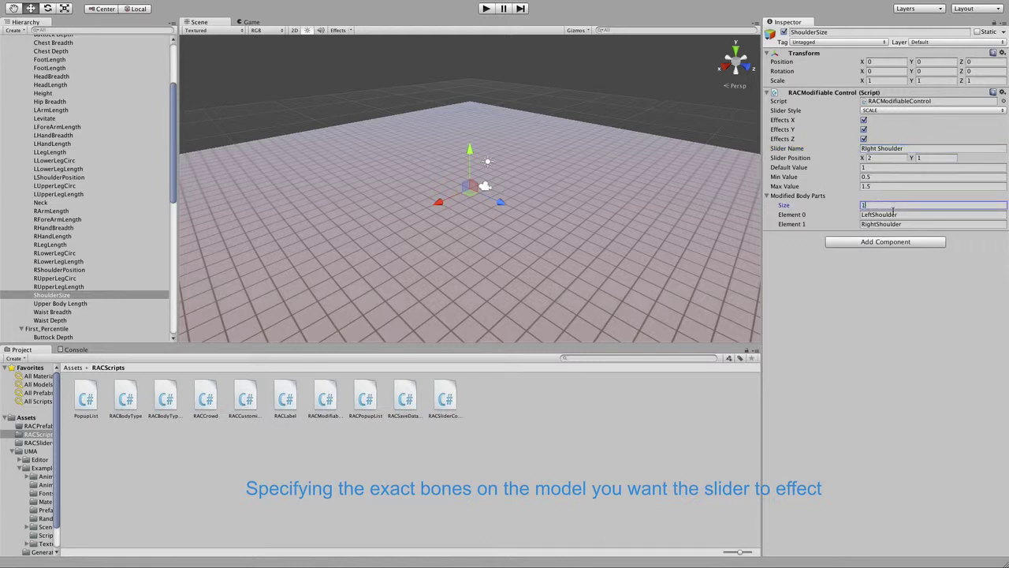
click(877, 214)
drag(873, 214, 845, 216)
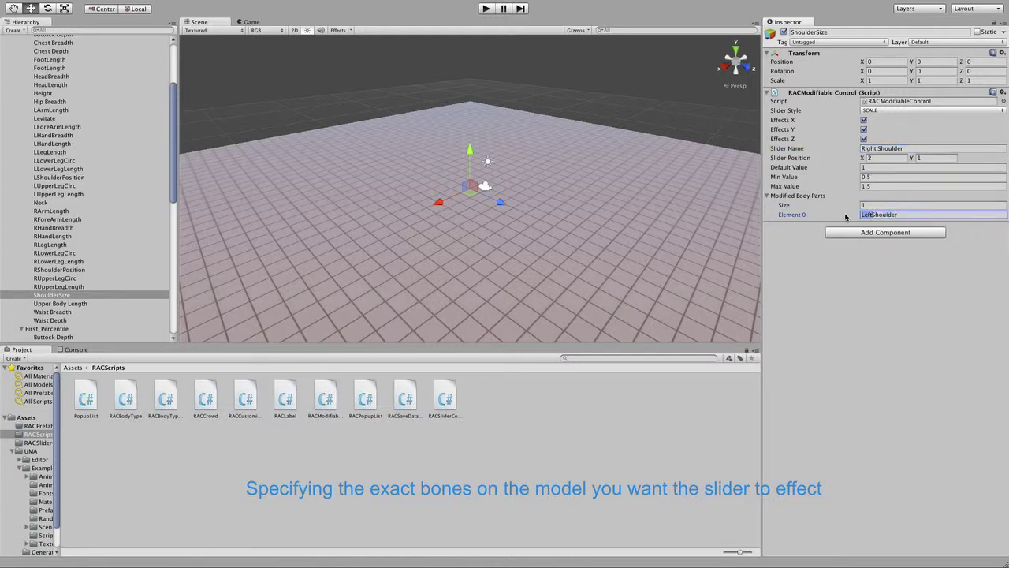
text(Right)
click(486, 8)
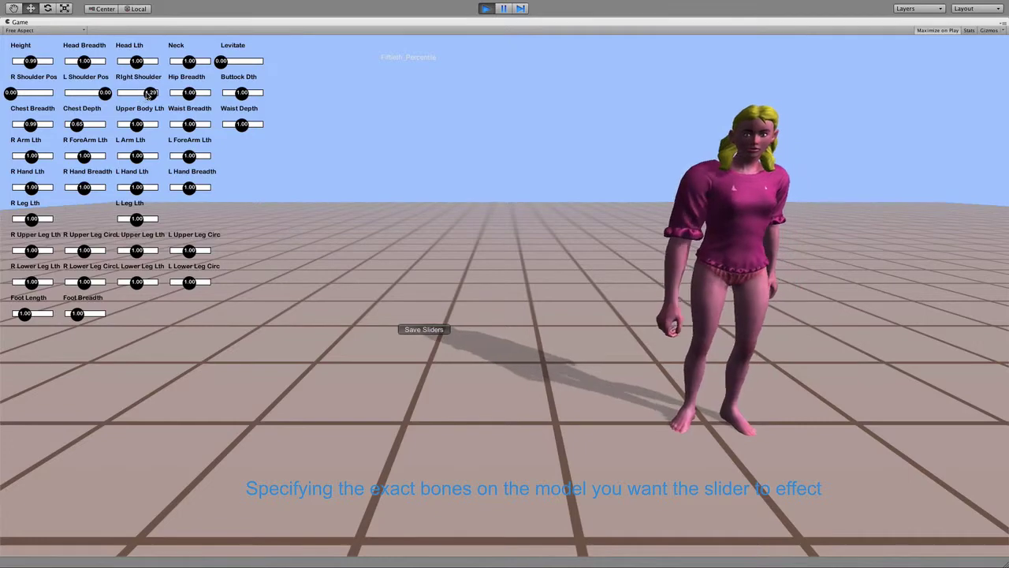
drag(142, 94, 145, 96)
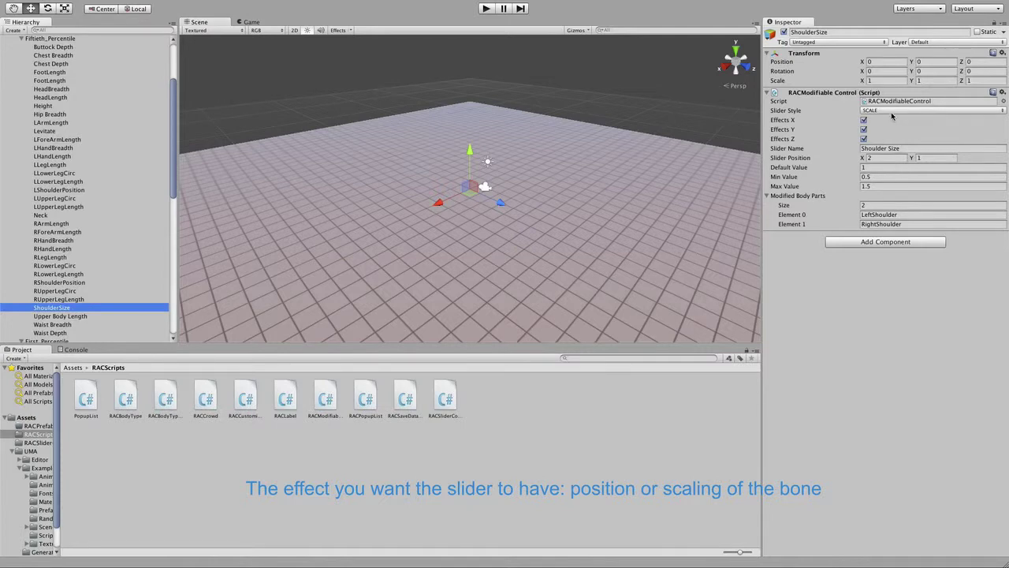
Step: Choose SCALE as the ShoulderSize control's Slider Style and preview the scene before stopping it
click(894, 112)
click(893, 111)
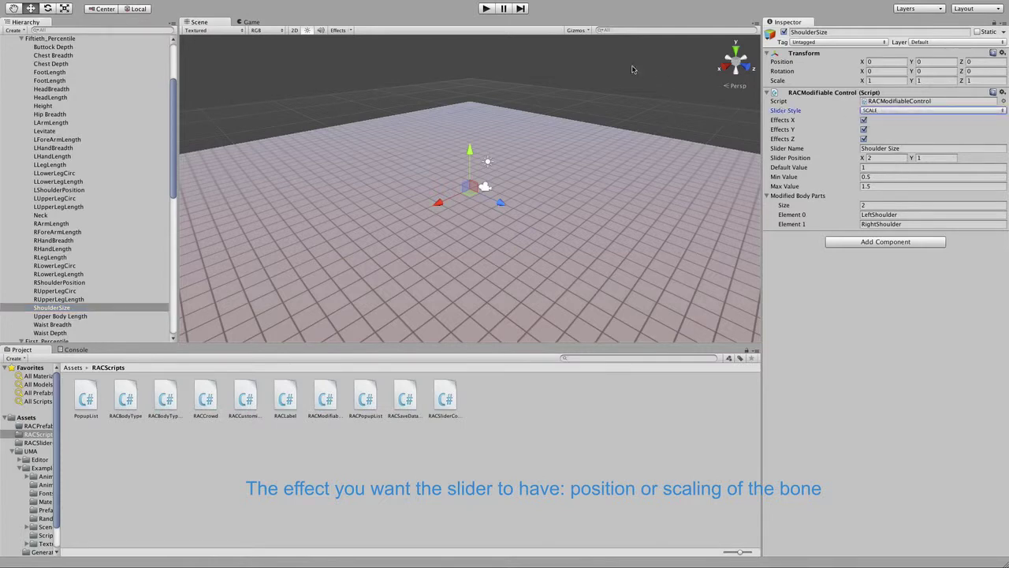
click(485, 8)
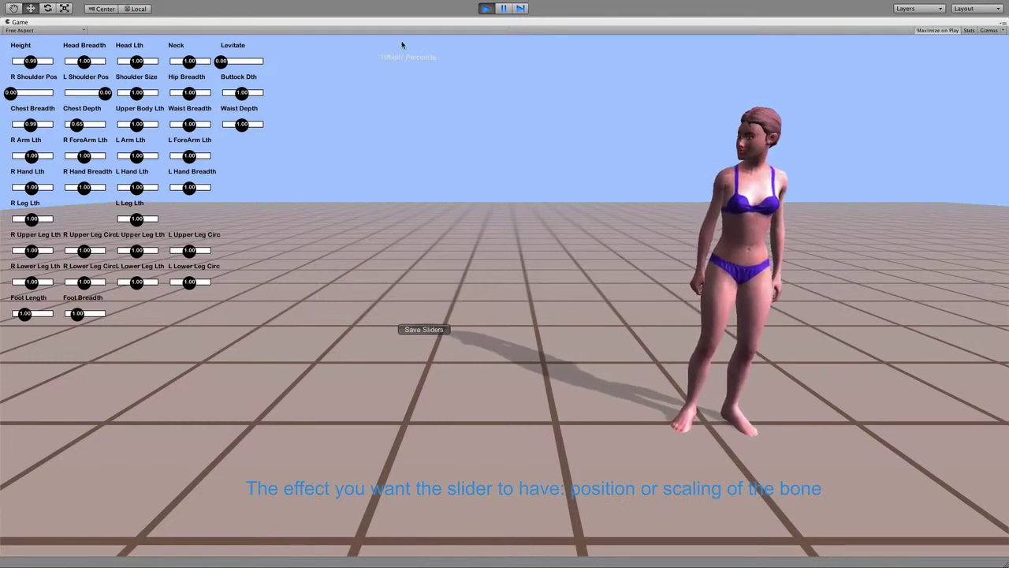
click(485, 7)
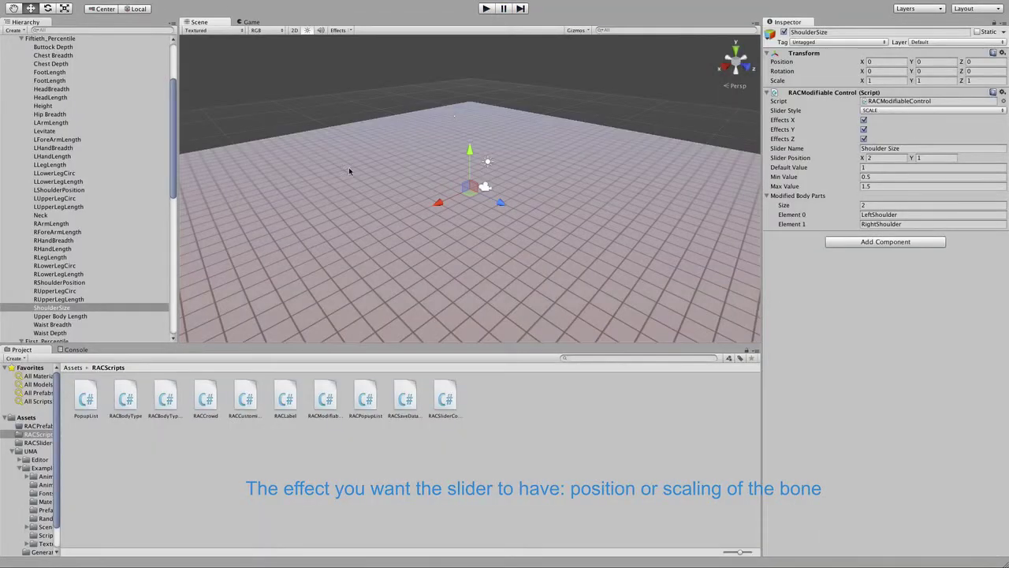
Step: Review the RShoulderPosition control's Slider Style and Effects Y option, and test the R Shoulder Pos slider in the running scene
click(84, 282)
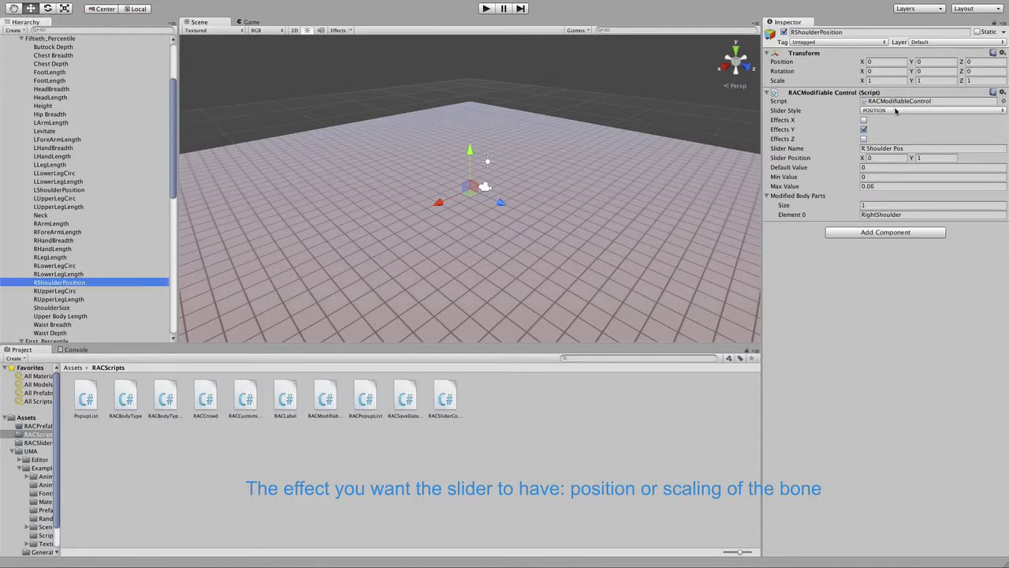
click(863, 130)
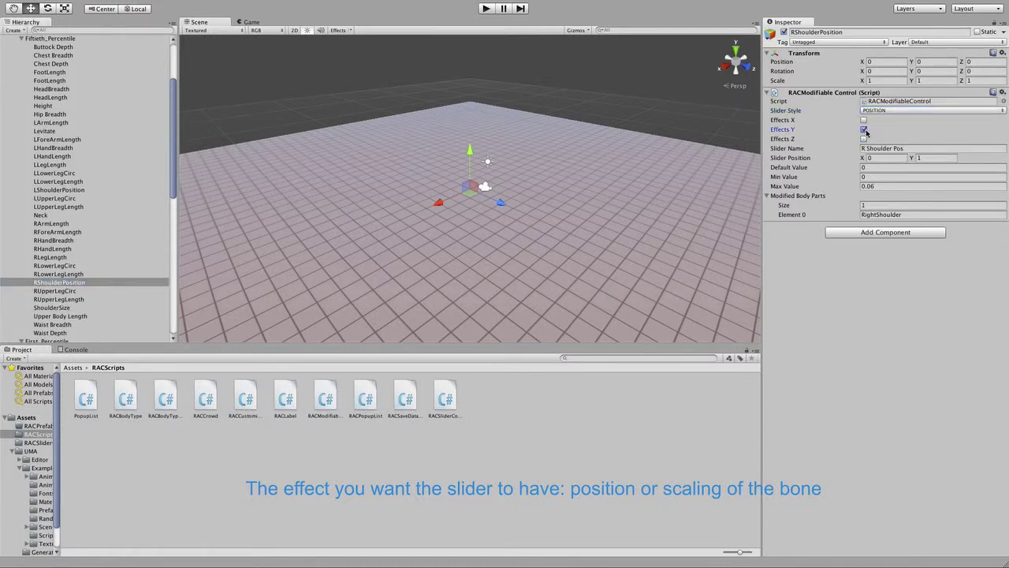
click(486, 8)
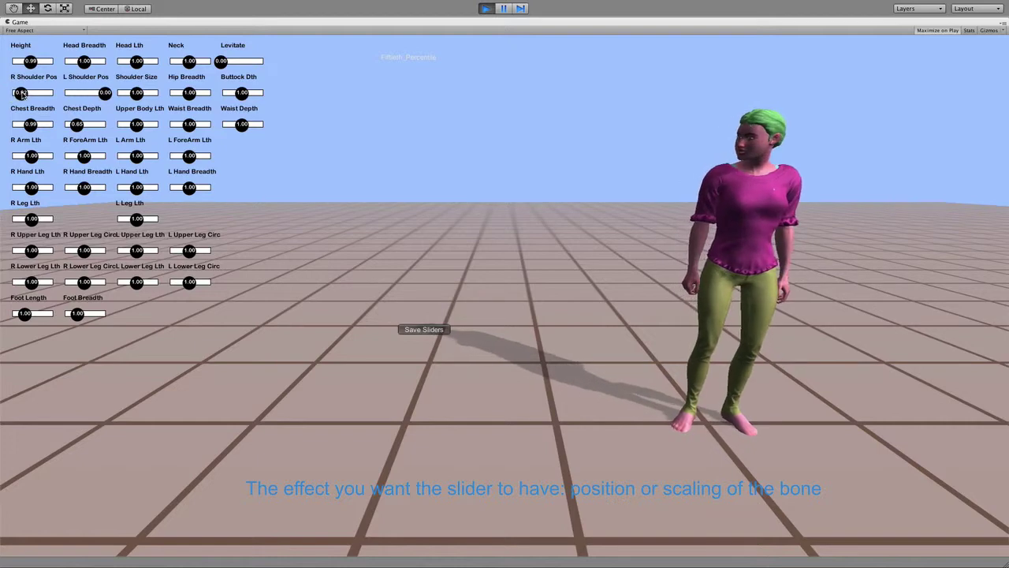
mouse_move(22, 93)
mouse_down()
mouse_move(10, 93)
mouse_move(25, 93)
mouse_up()
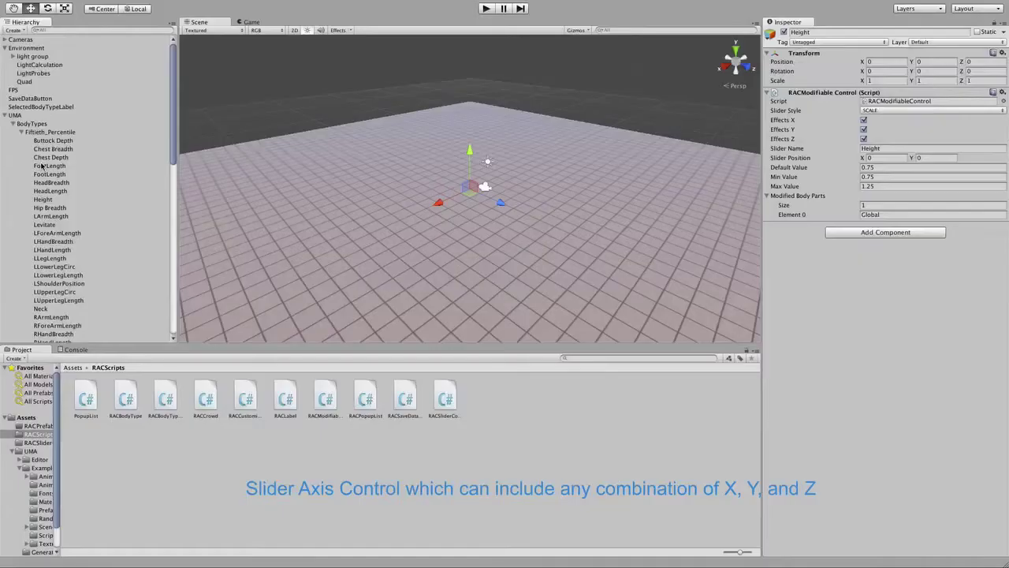
Step: Choose SCALE as the Height control's Slider Style, test the Height slider with all three axes in the running scene, and stop
click(52, 200)
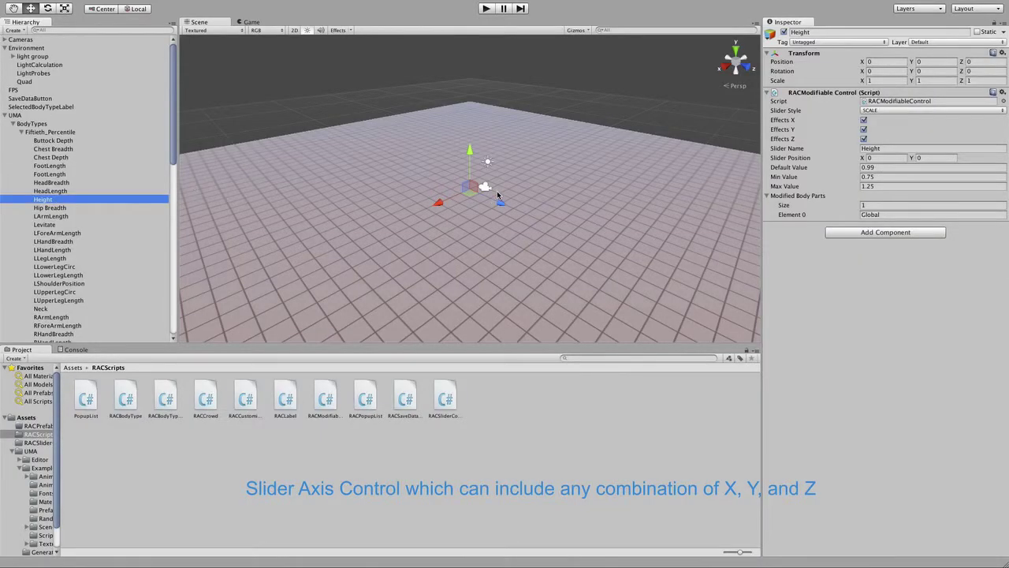
click(880, 111)
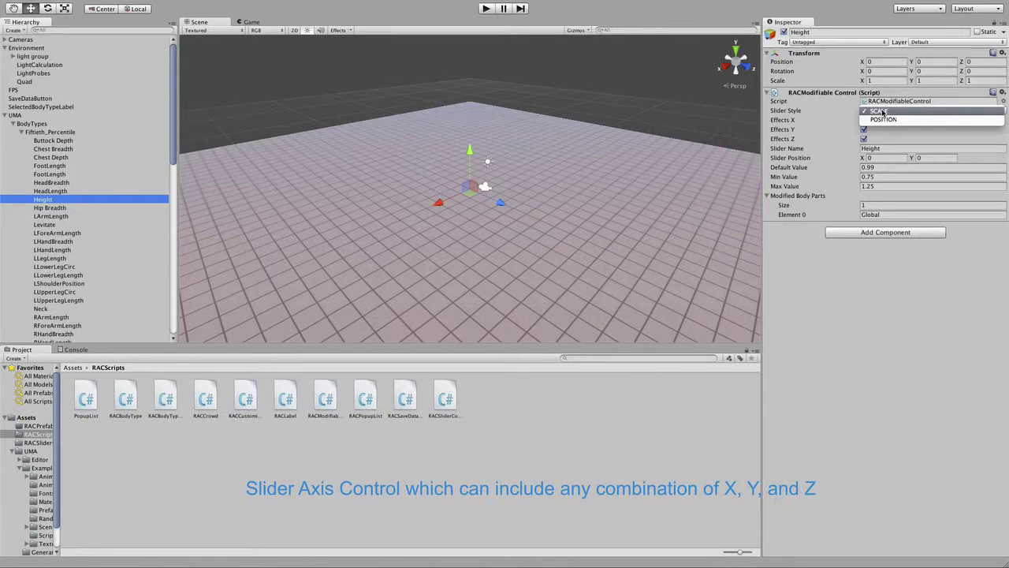
click(880, 111)
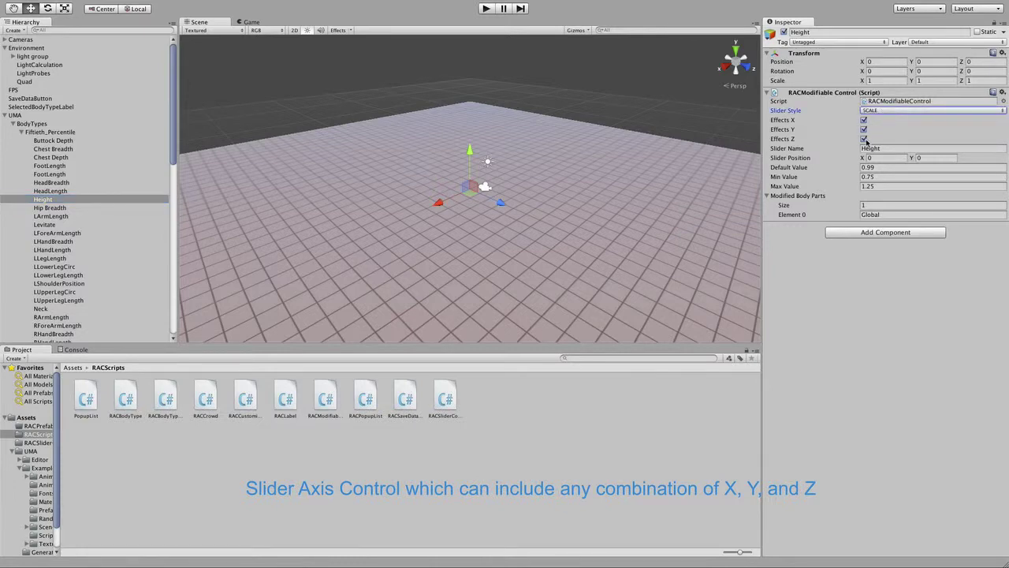
click(484, 9)
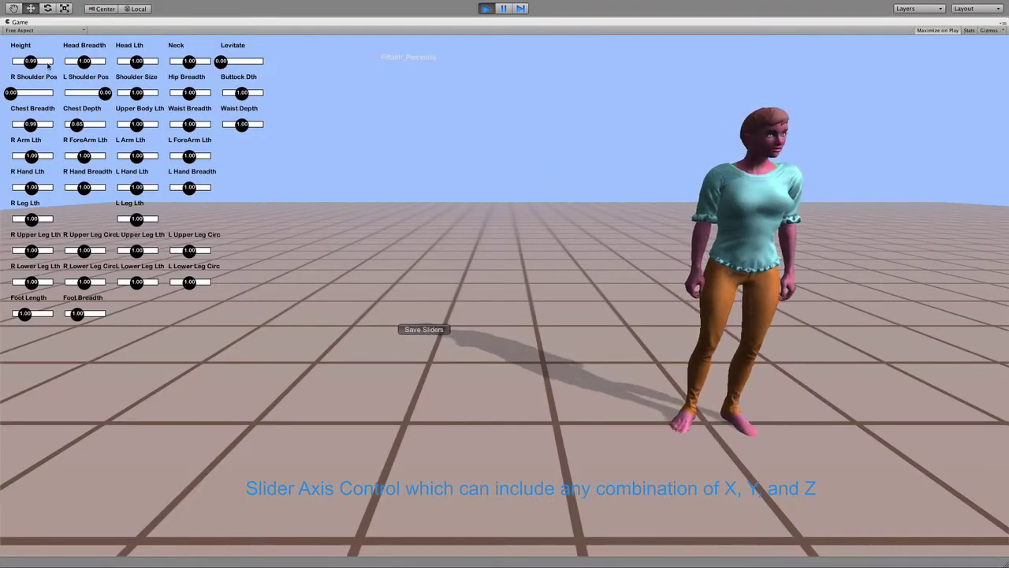
mouse_move(30, 60)
mouse_down()
mouse_move(43, 63)
mouse_move(33, 65)
mouse_up()
click(486, 7)
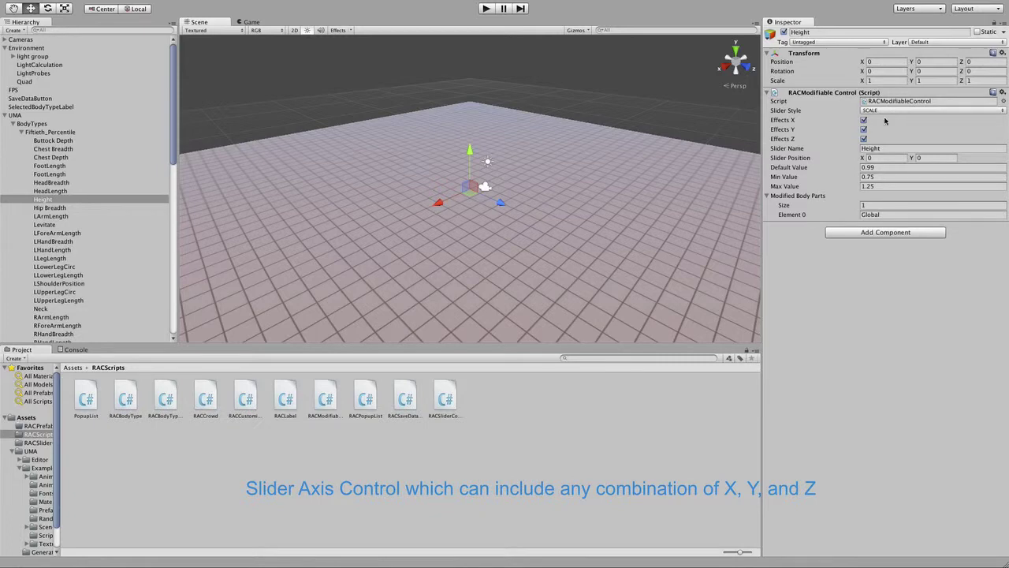
Step: Turn off Effects X for the Height control and test the Height slider in the running scene
click(863, 120)
click(489, 8)
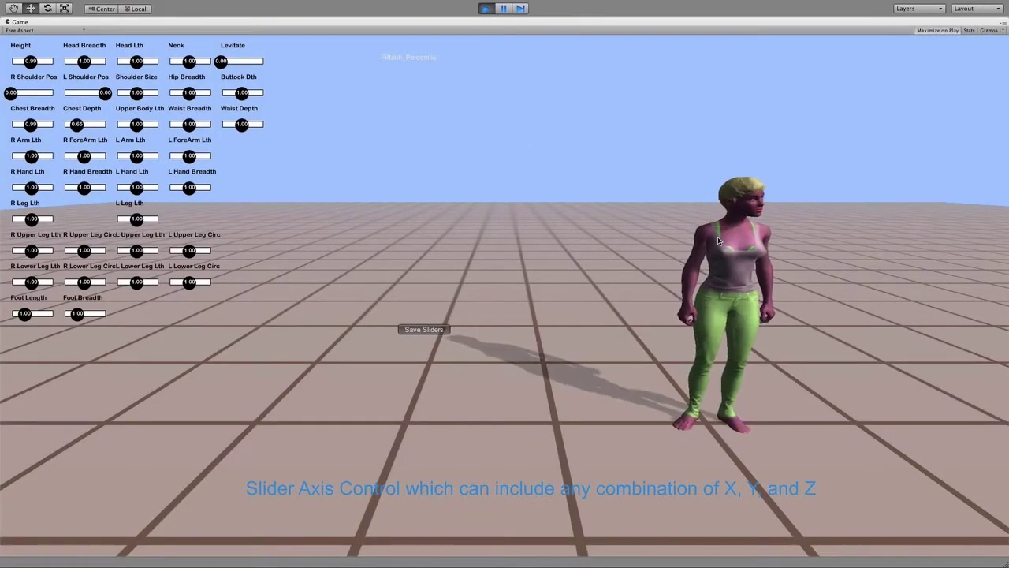
drag(30, 62, 42, 64)
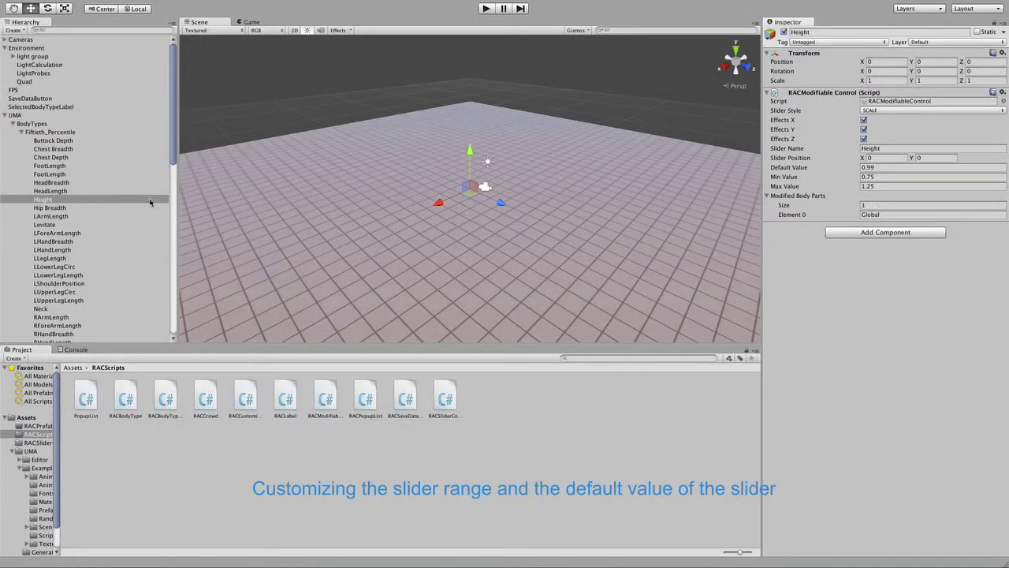
Step: Set the Height control's Default Value to 0.5 and Min Value to 0.01, and test the Height slider in the running scene
click(124, 201)
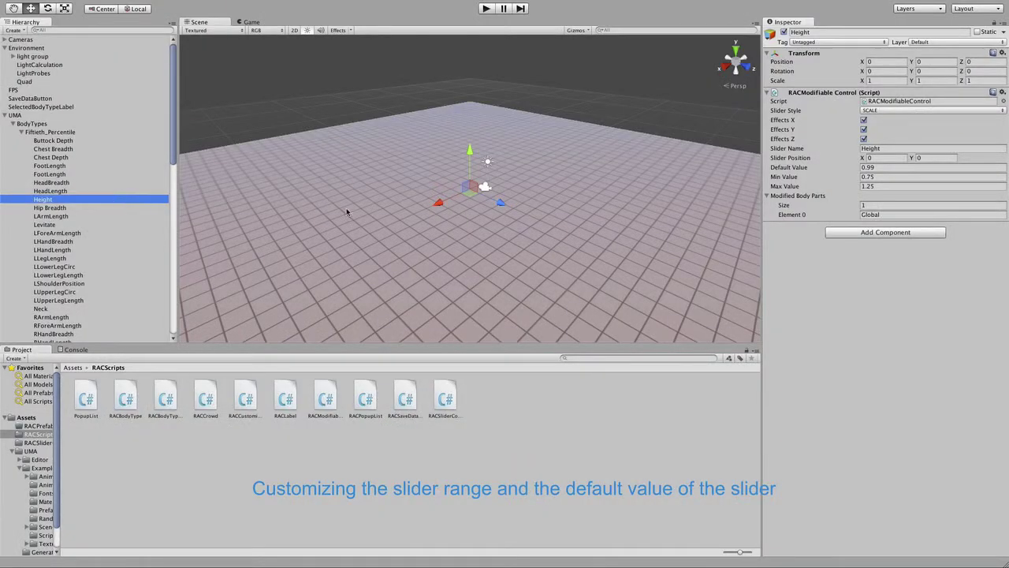
click(876, 167)
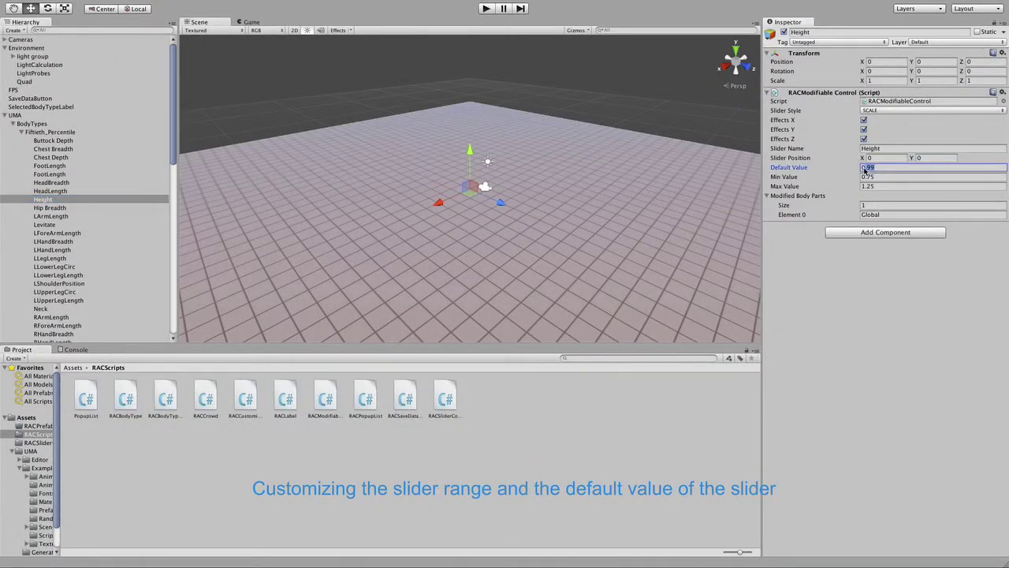
text(0)
key(Tab)
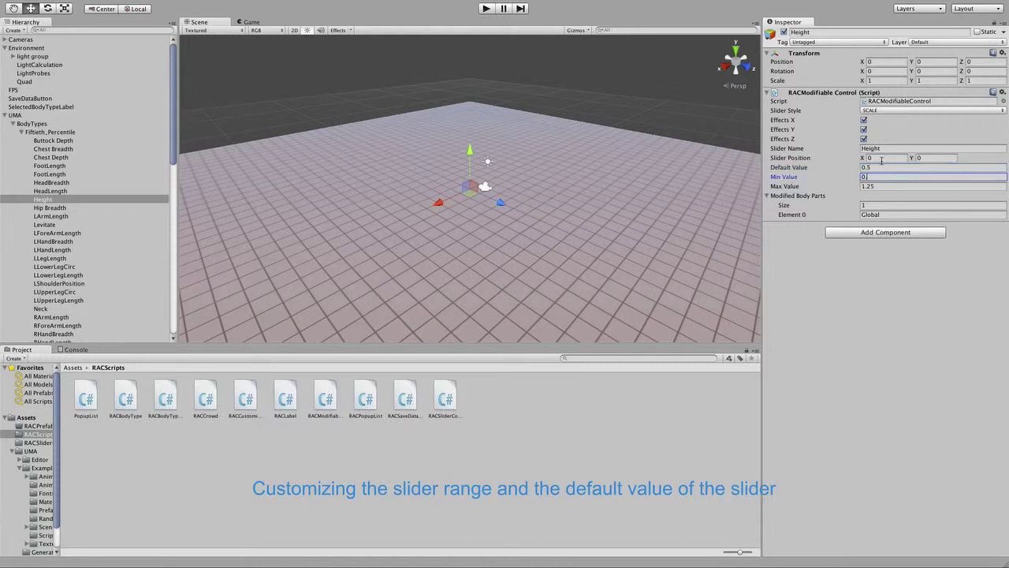
key(Tab)
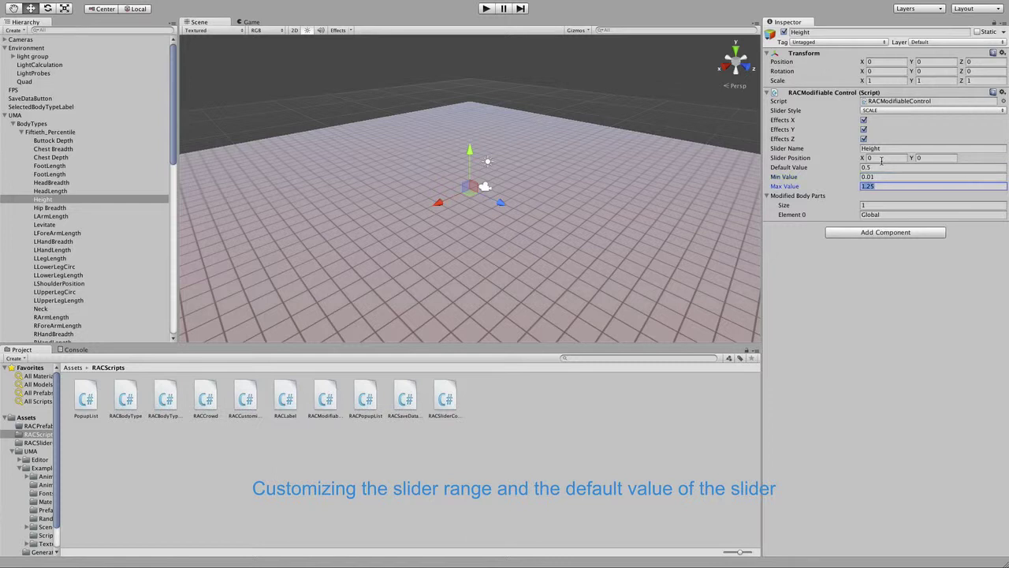
click(485, 9)
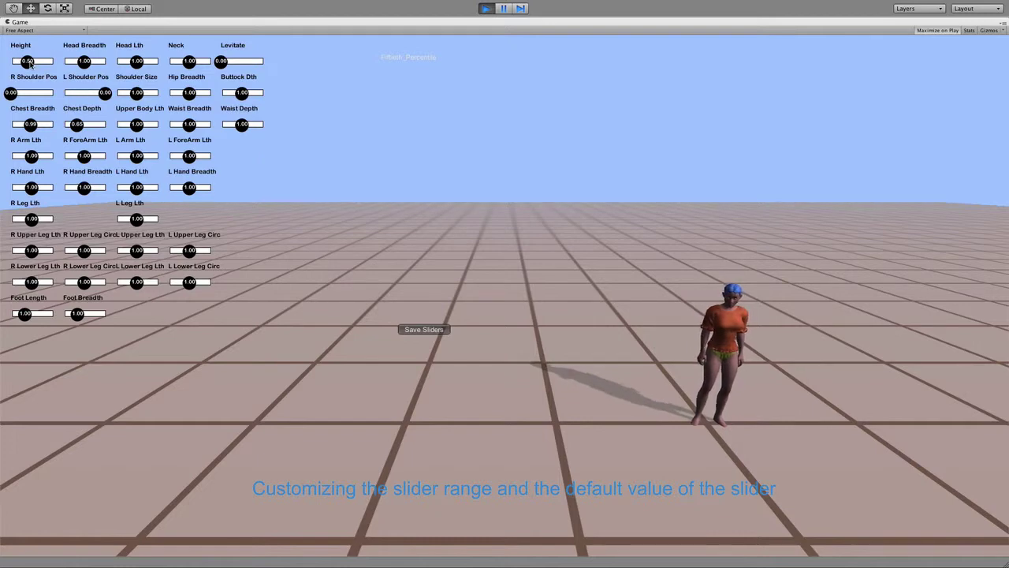
mouse_move(27, 63)
mouse_down()
mouse_move(12, 63)
mouse_move(52, 63)
mouse_move(29, 65)
mouse_up()
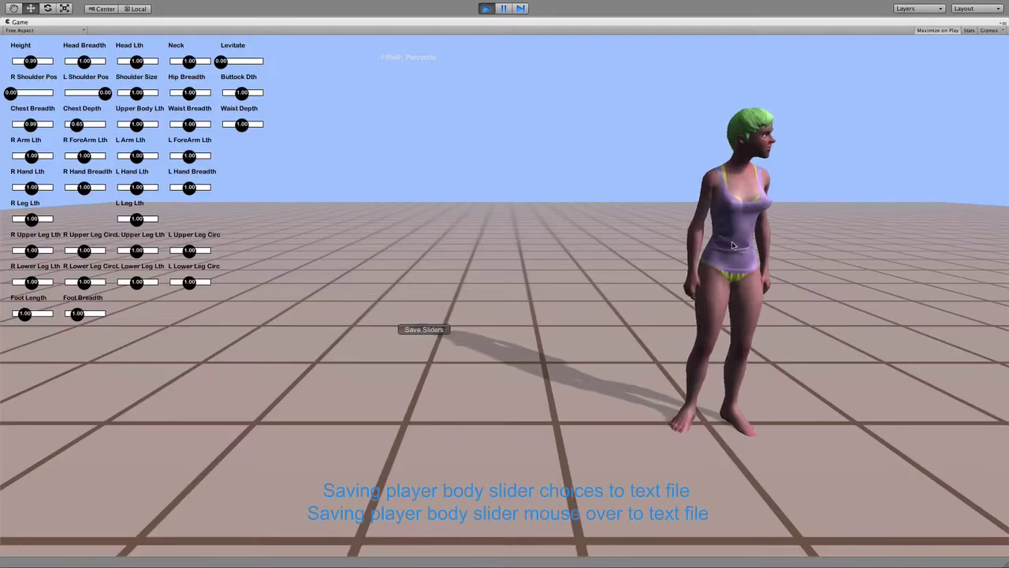
Step: Set Height to about 1.03, Head Breadth 0.98, R Shoulder Pos 0.02, Chest Depth 0.96 and R ForeArm Lth 1.09, and save the sliders
drag(30, 65, 79, 64)
mouse_move(20, 93)
mouse_down()
mouse_move(38, 93)
mouse_move(28, 93)
mouse_up()
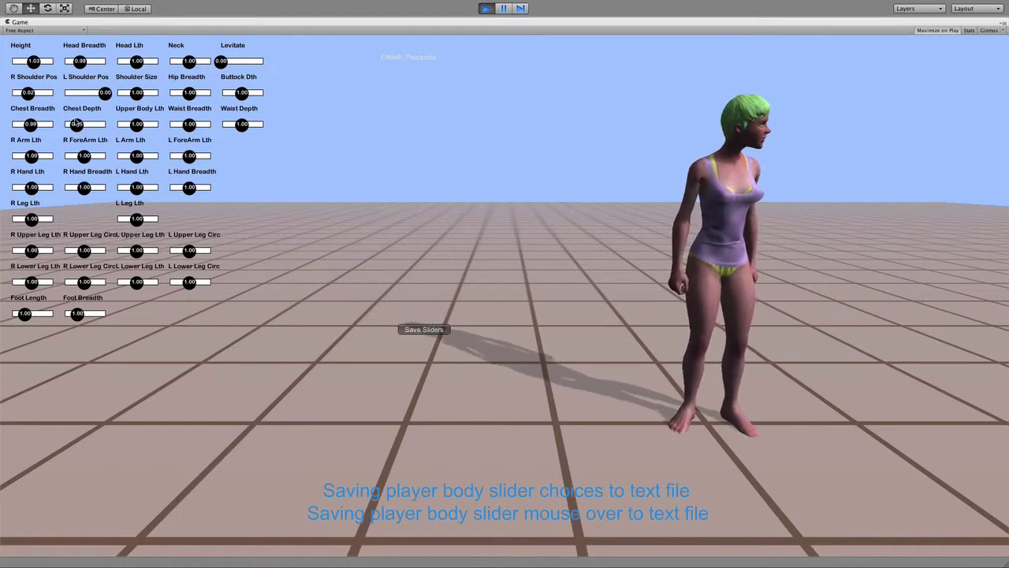
drag(77, 124, 100, 158)
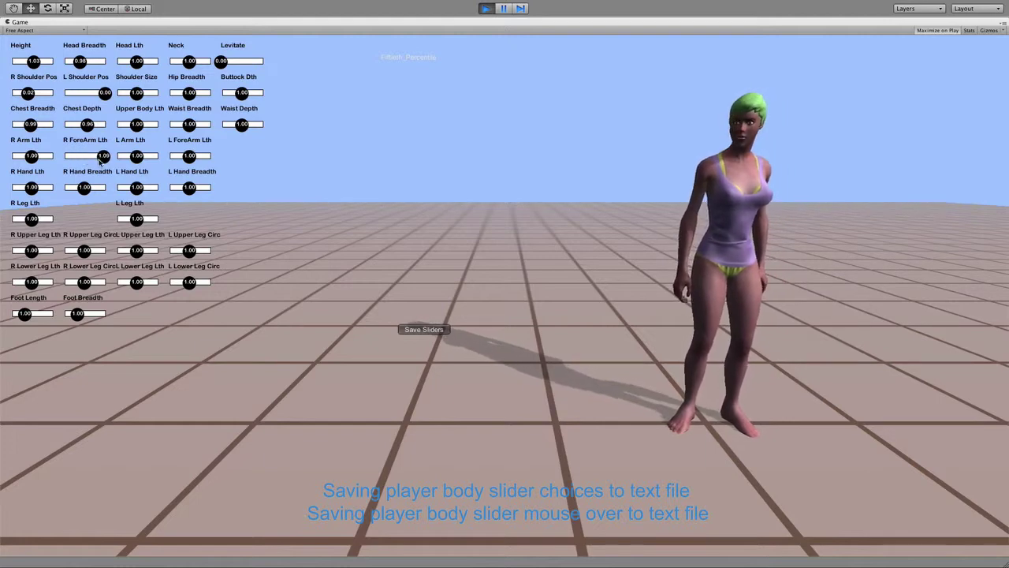
click(425, 331)
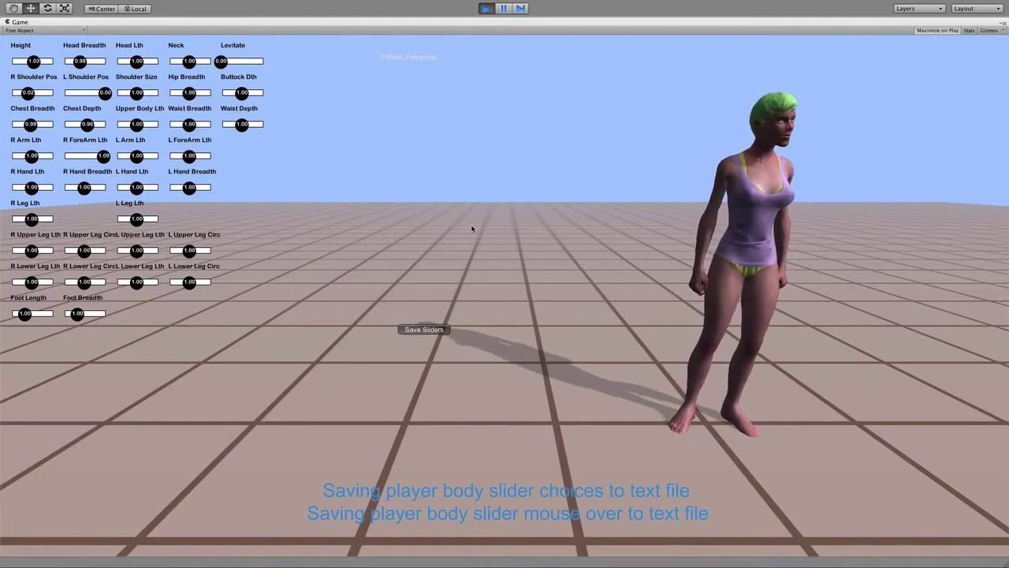
click(486, 9)
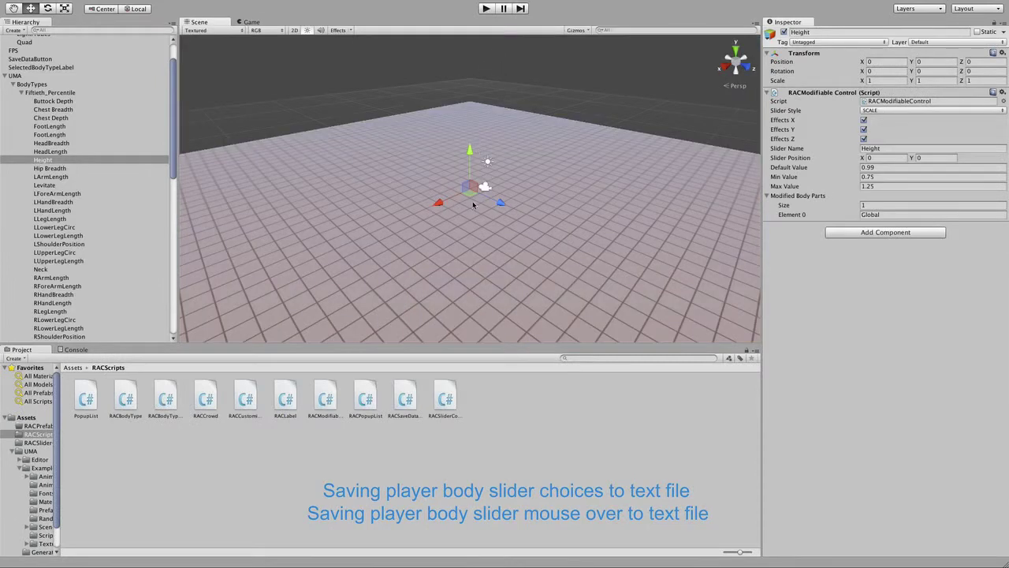
Step: Switch to Finder and open the newly saved RAC slider output text file in the project folder
key(super+Tab)
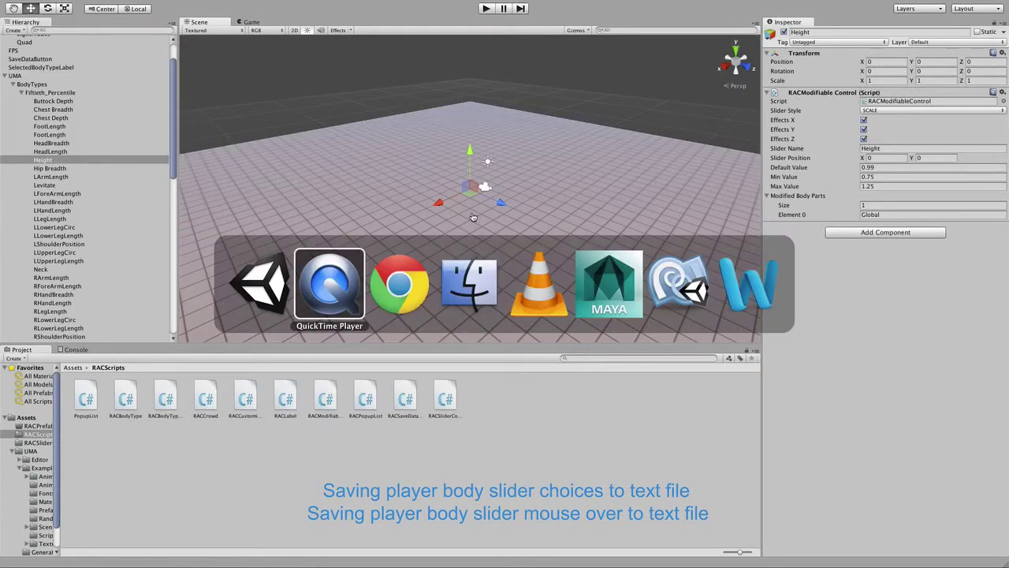
key(super+Tab)
key(super+Tab)
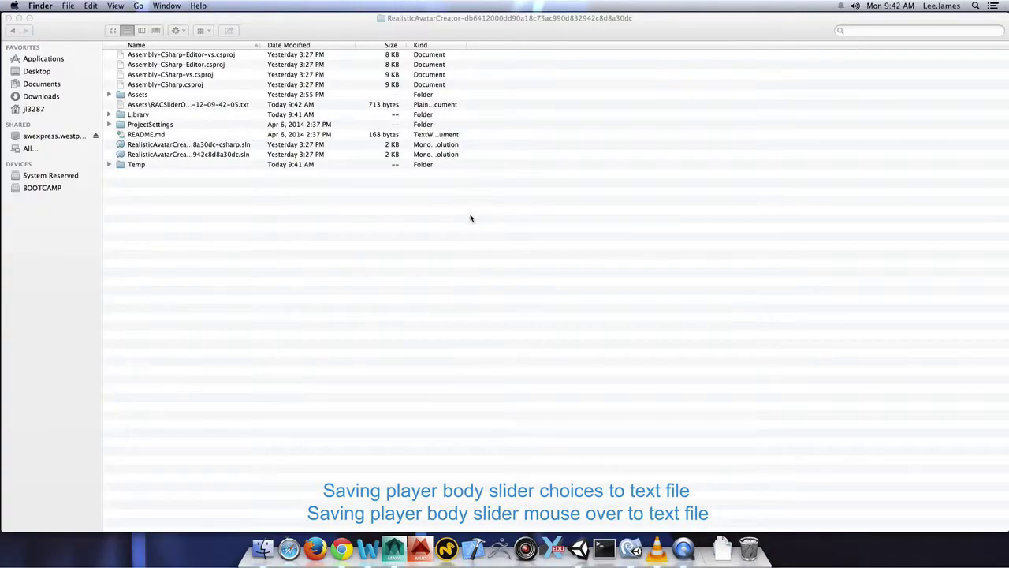
click(466, 237)
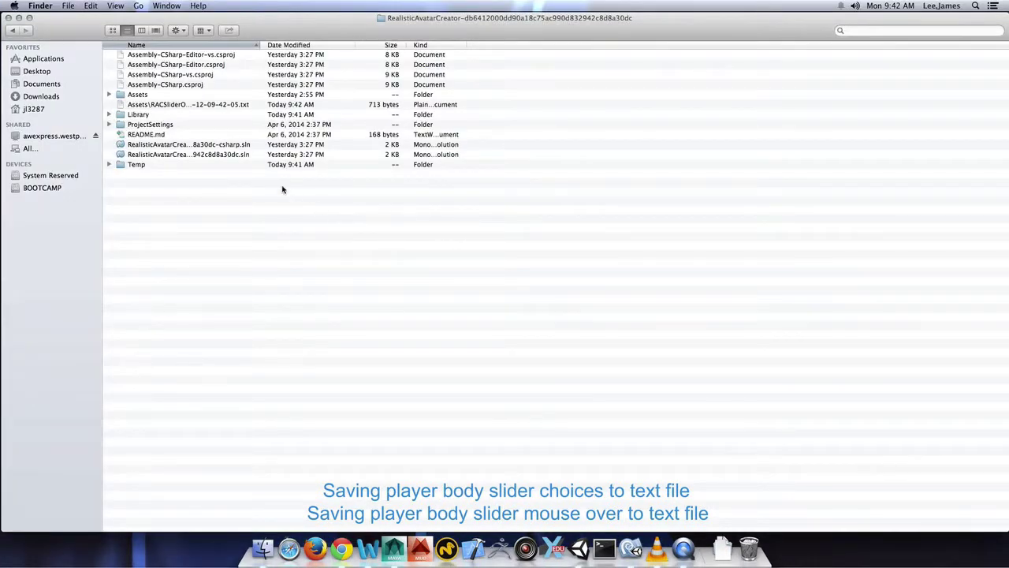
click(216, 107)
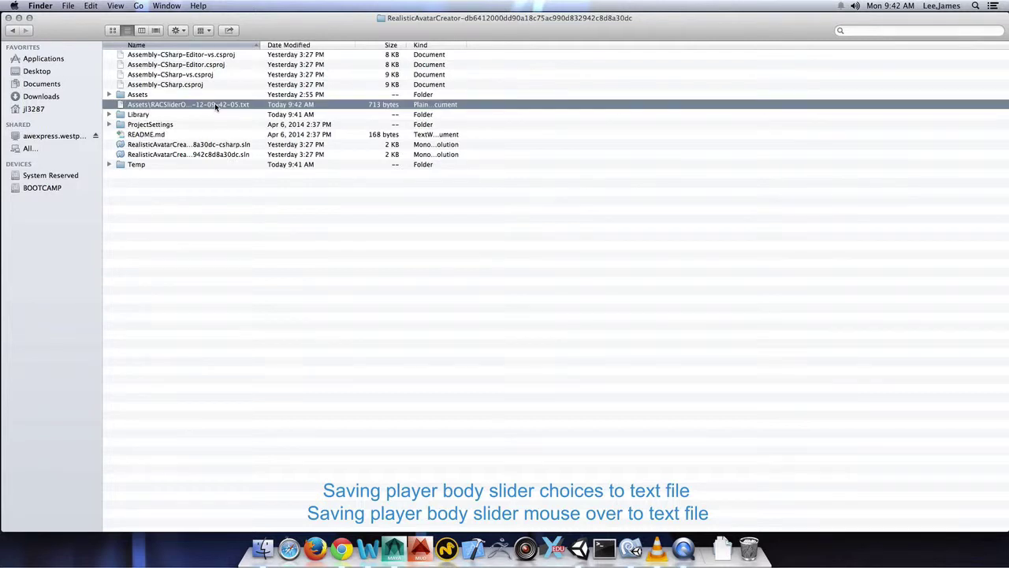
double_click(216, 107)
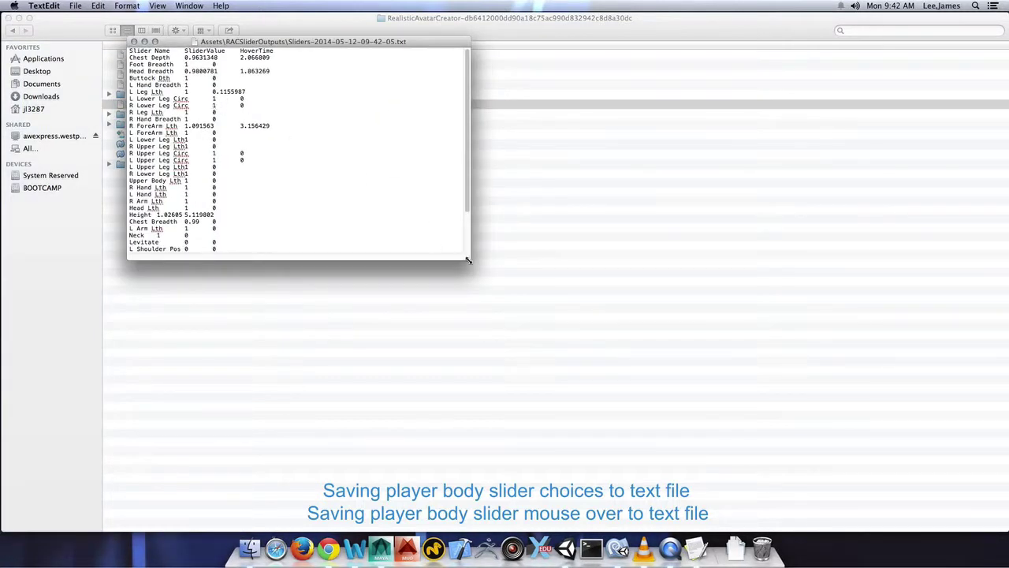
Step: Enlarge the text file's window and examine the Height row's slider value and hover time
drag(467, 257, 648, 383)
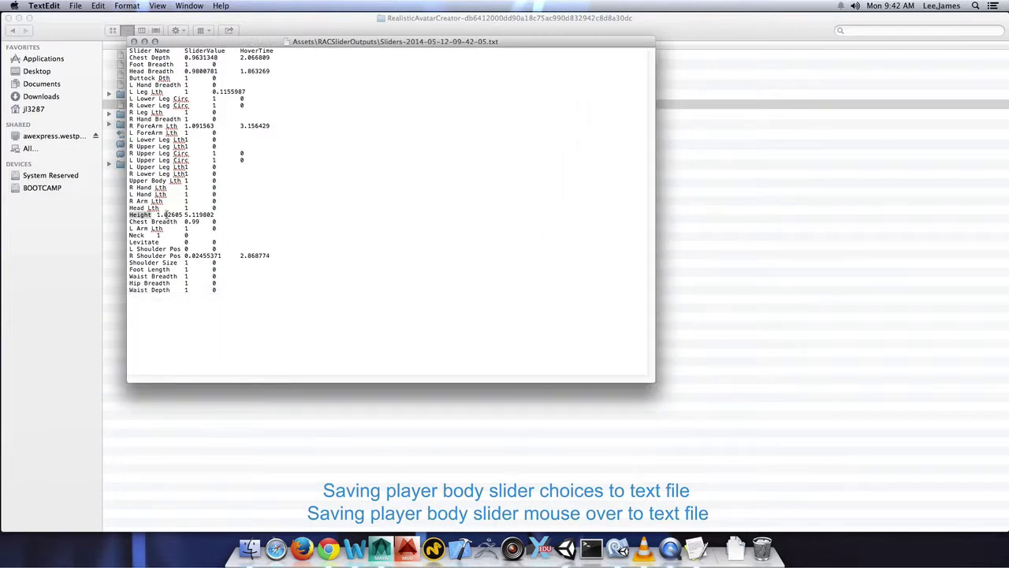
double_click(167, 214)
double_click(195, 214)
double_click(257, 50)
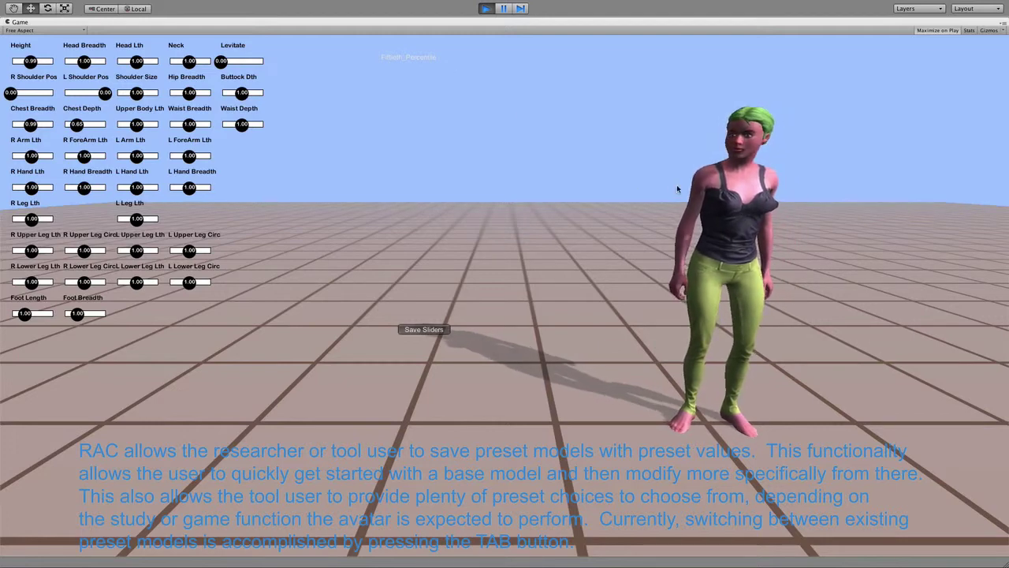
Step: Cycle the running scene's preset body models between First_Percentile and Fiftieth_Percentile, ending on First_Percentile
key(Tab)
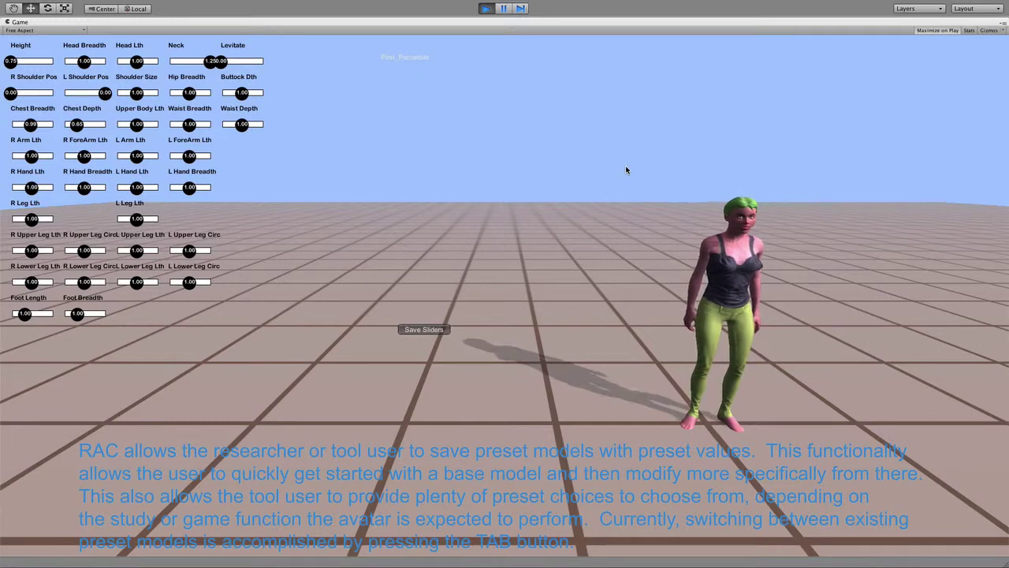
key(Tab)
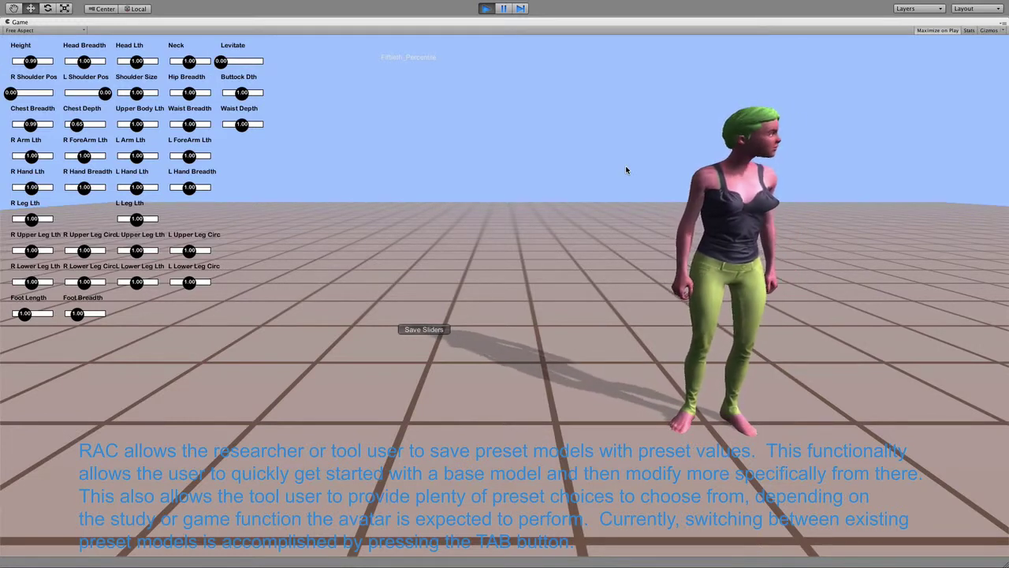
key(Tab)
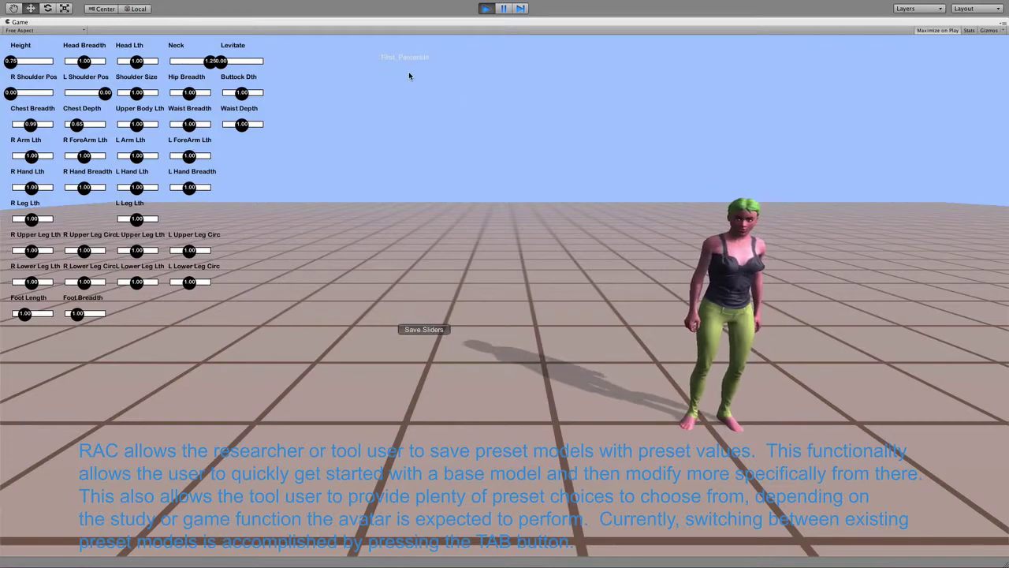